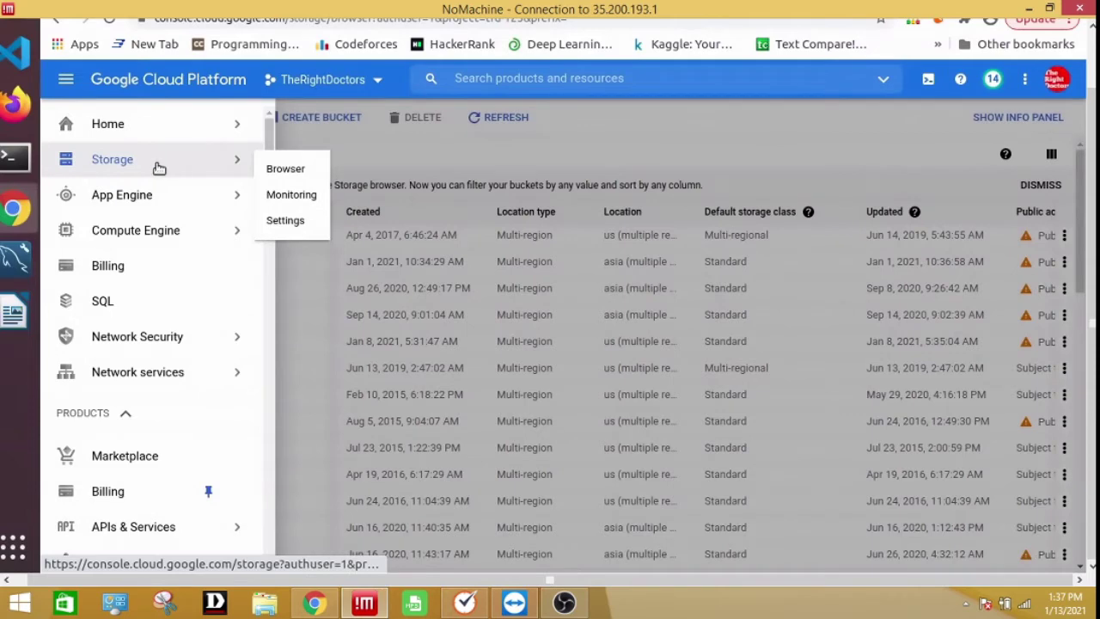
# Open Storage > Browser from the navigation menu to list the project's buckets
pyautogui.moveTo(267, 137); pyautogui.dragTo(221, 234)
pyautogui.moveTo(129, 282)
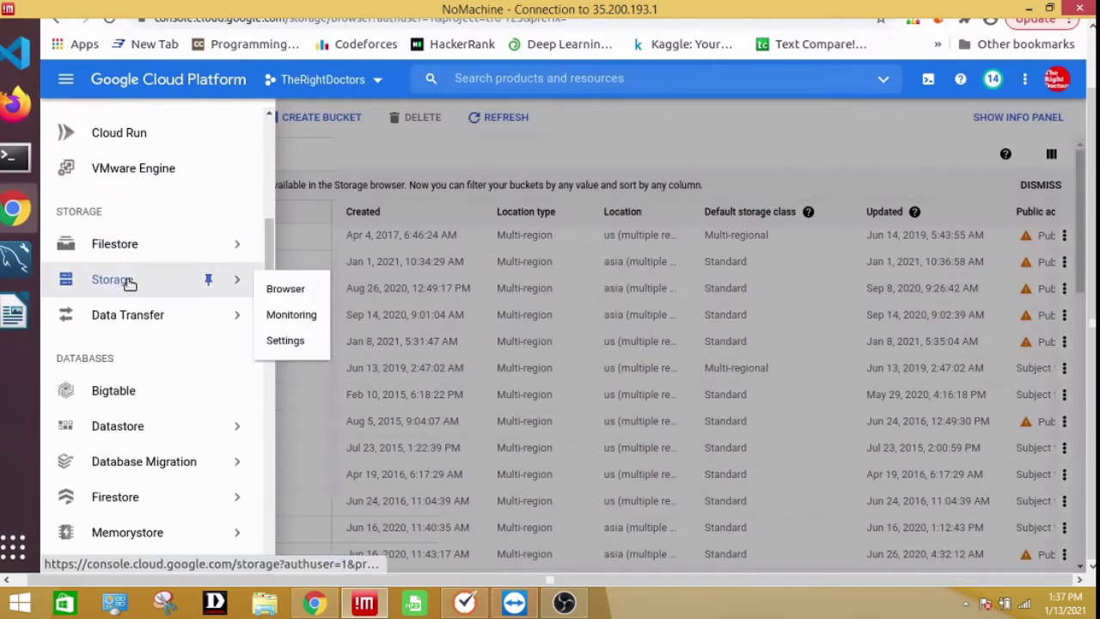
pyautogui.click(279, 289)
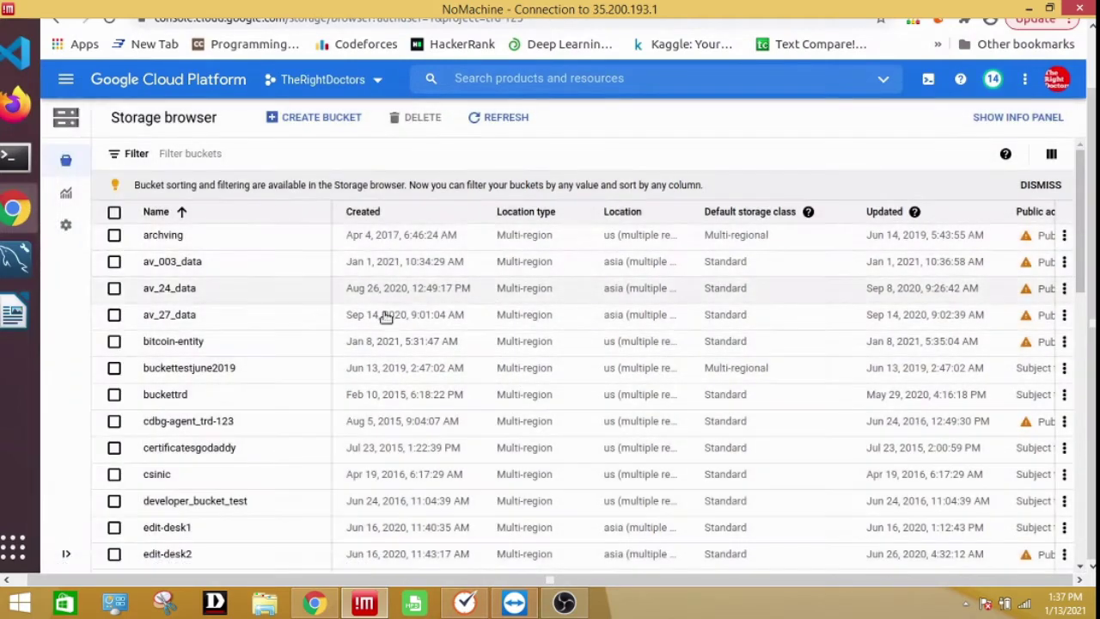
# Start a new bucket and name it my-nandan-bucket-test
pyautogui.click(339, 120)
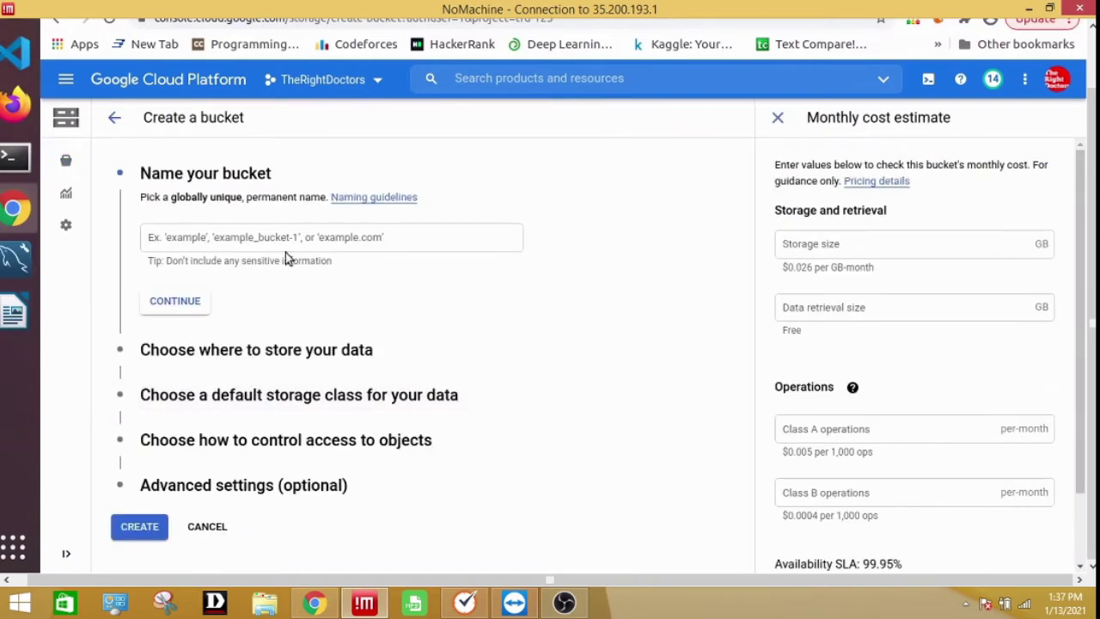
pyautogui.click(259, 239)
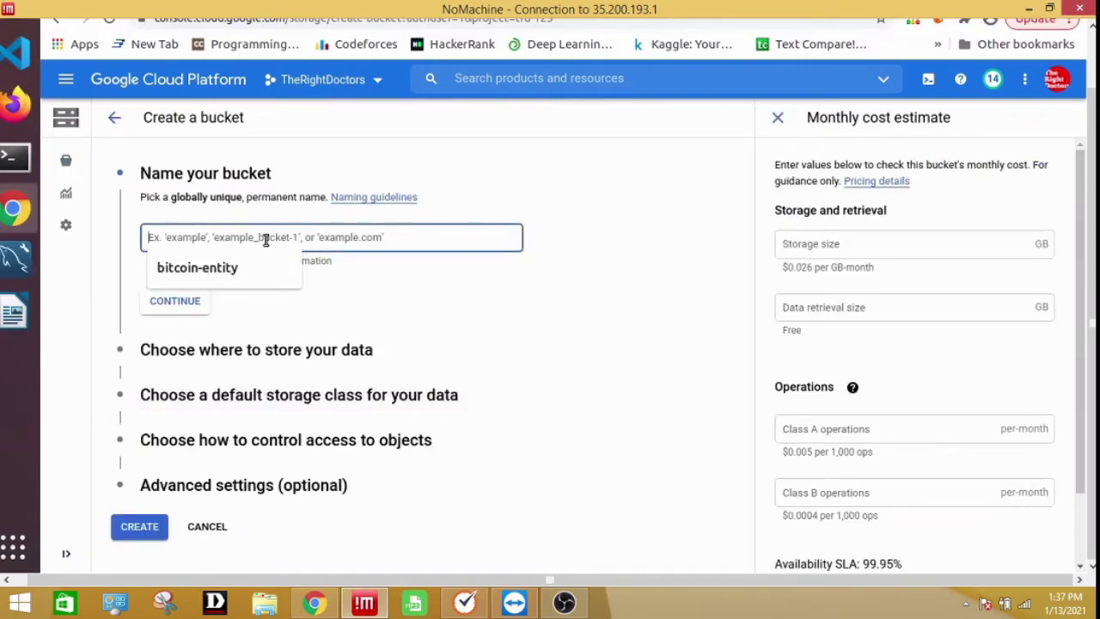
pyautogui.write('my-nandan-bucket-test')
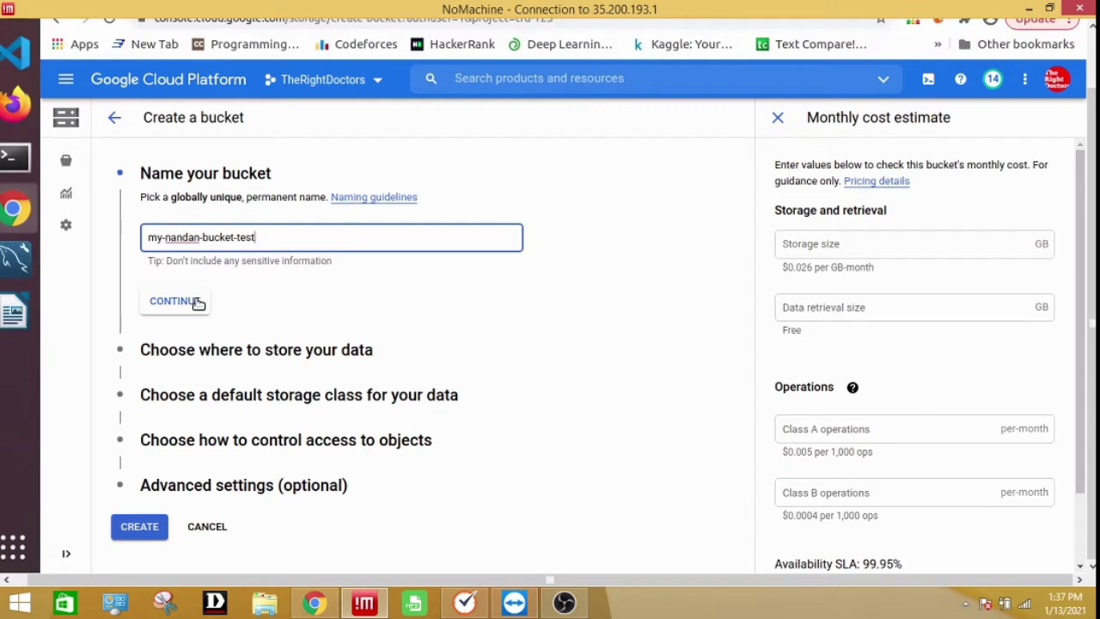
pyautogui.click(197, 300)
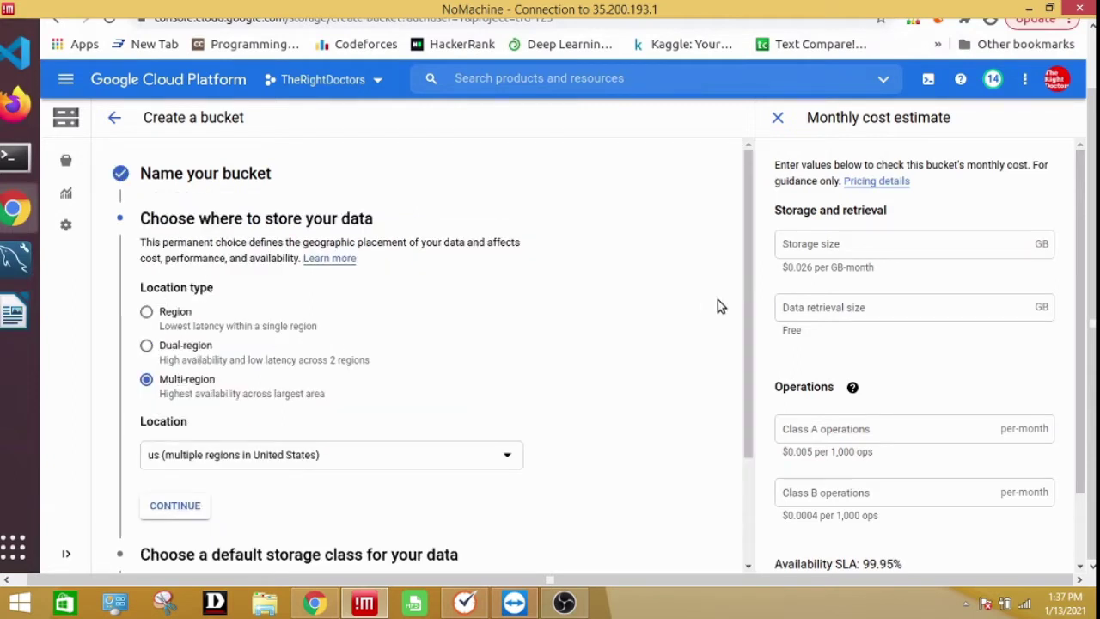
# Keep multi-region US location, Standard storage class and fine-grained access control
pyautogui.moveTo(749, 300); pyautogui.dragTo(748, 408)
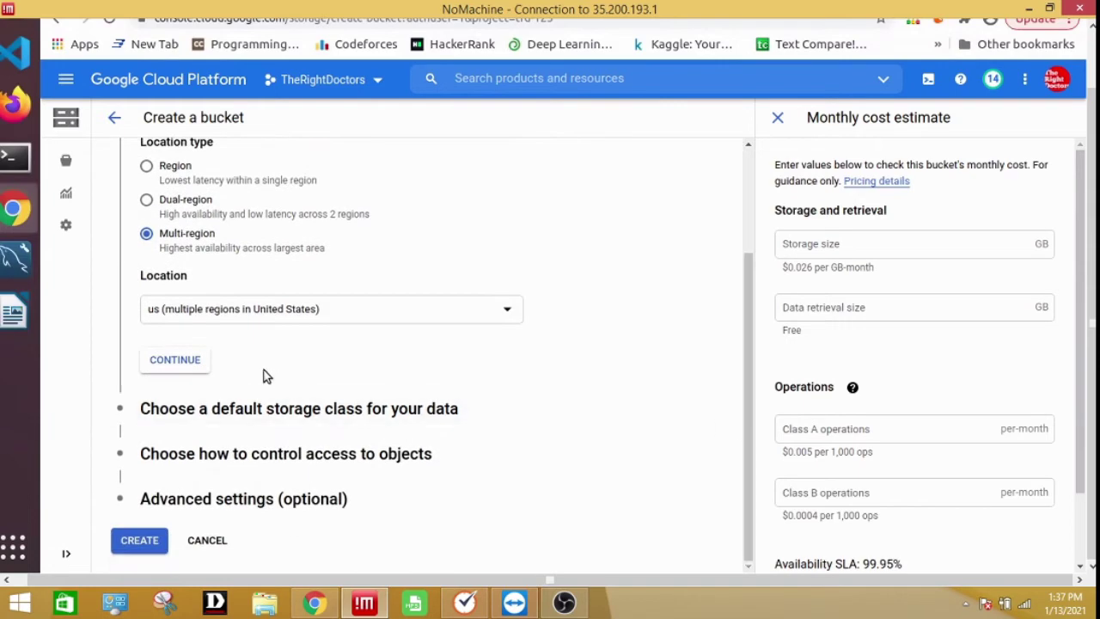
pyautogui.click(171, 361)
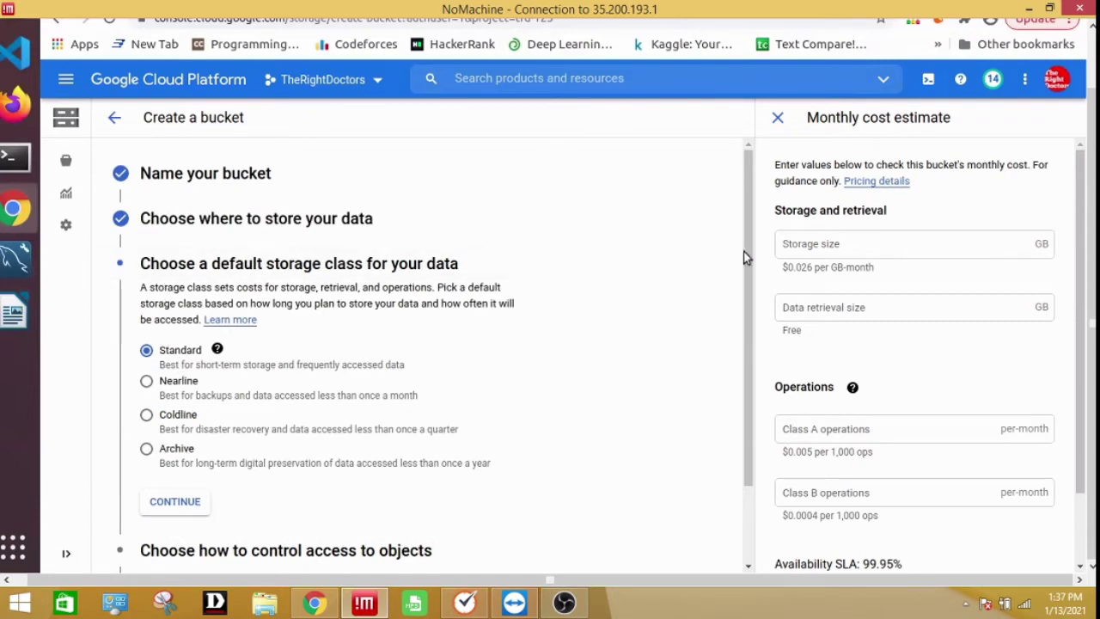
pyautogui.moveTo(744, 256); pyautogui.dragTo(749, 335)
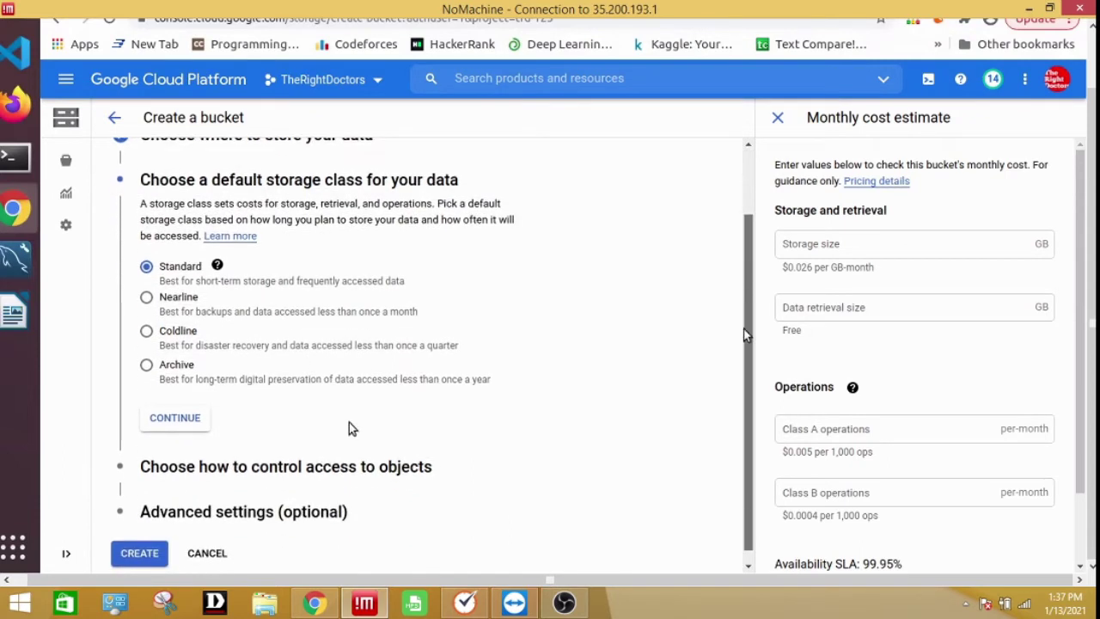
pyautogui.click(176, 408)
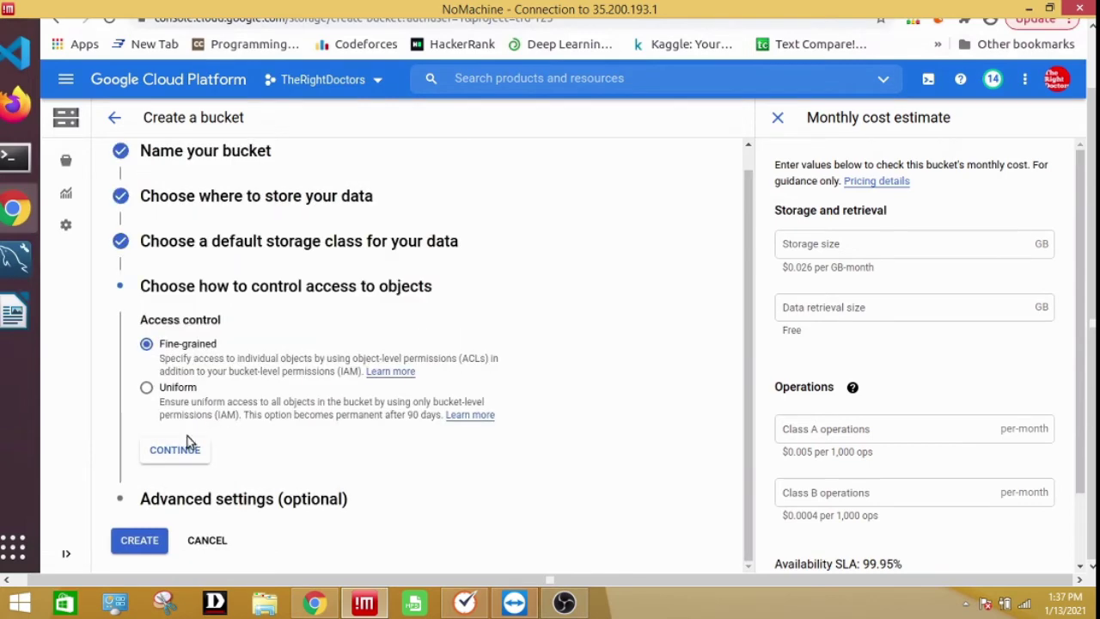
pyautogui.click(184, 451)
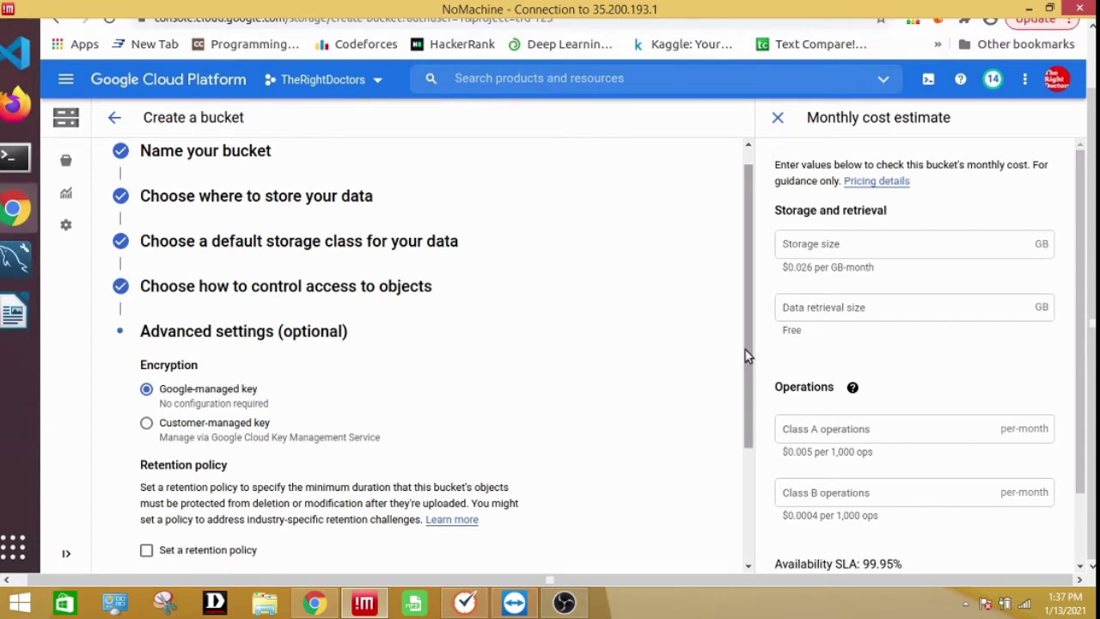
pyautogui.scroll(-3, 746, 360)
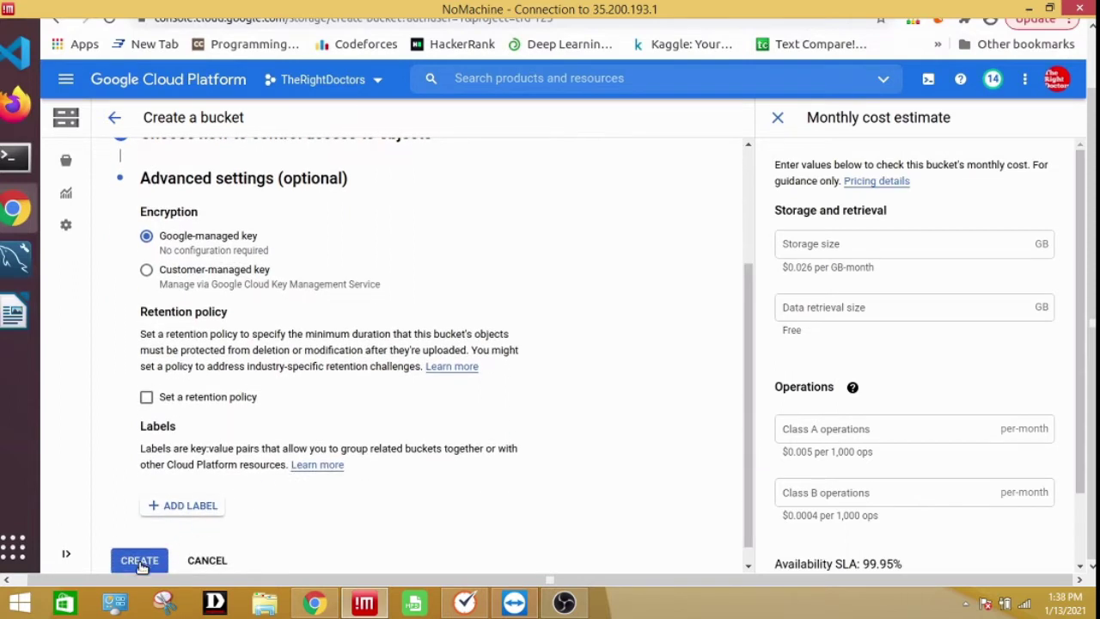
# Create my-nandan-bucket-test with the chosen location, class and access settings
pyautogui.click(139, 562)
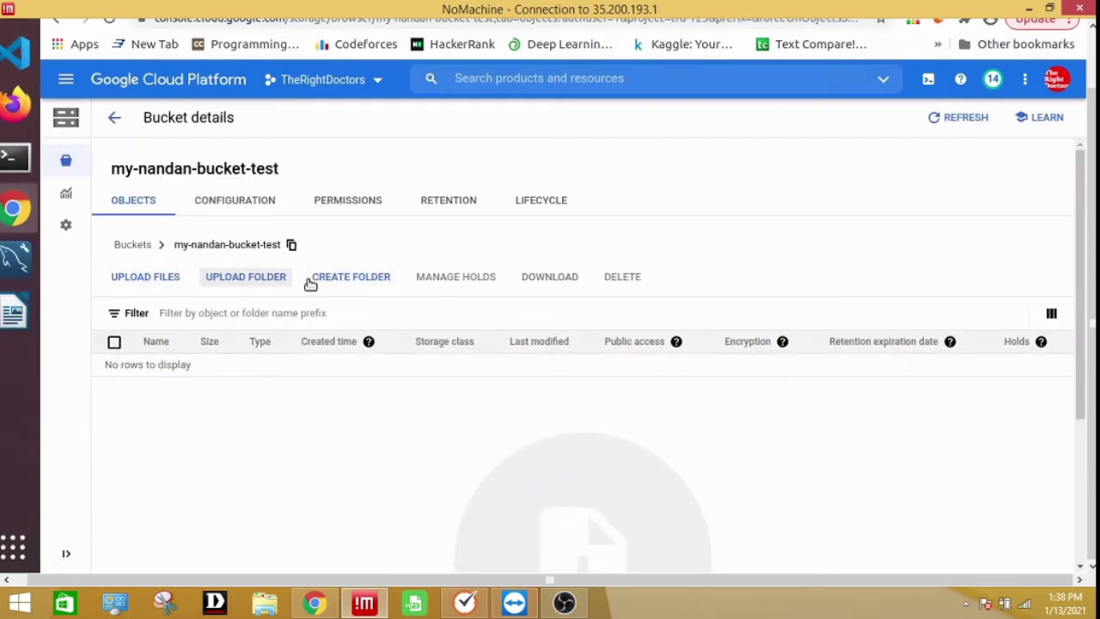
# Create a folder named 'folder' in the bucket, refresh, and verify it opens
pyautogui.click(363, 279)
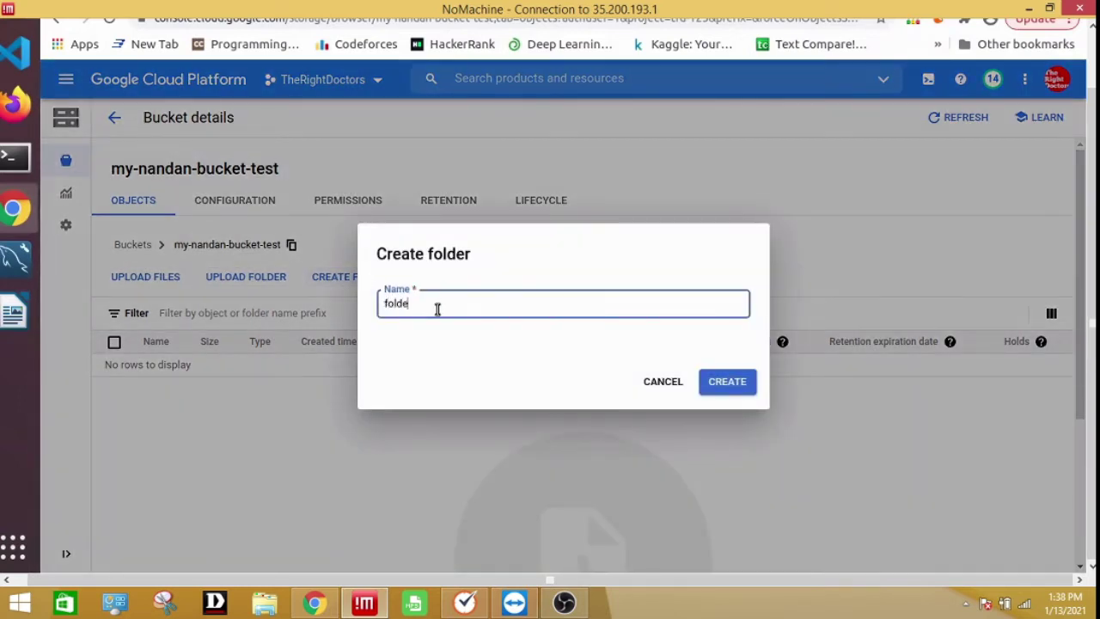
pyautogui.click(734, 383)
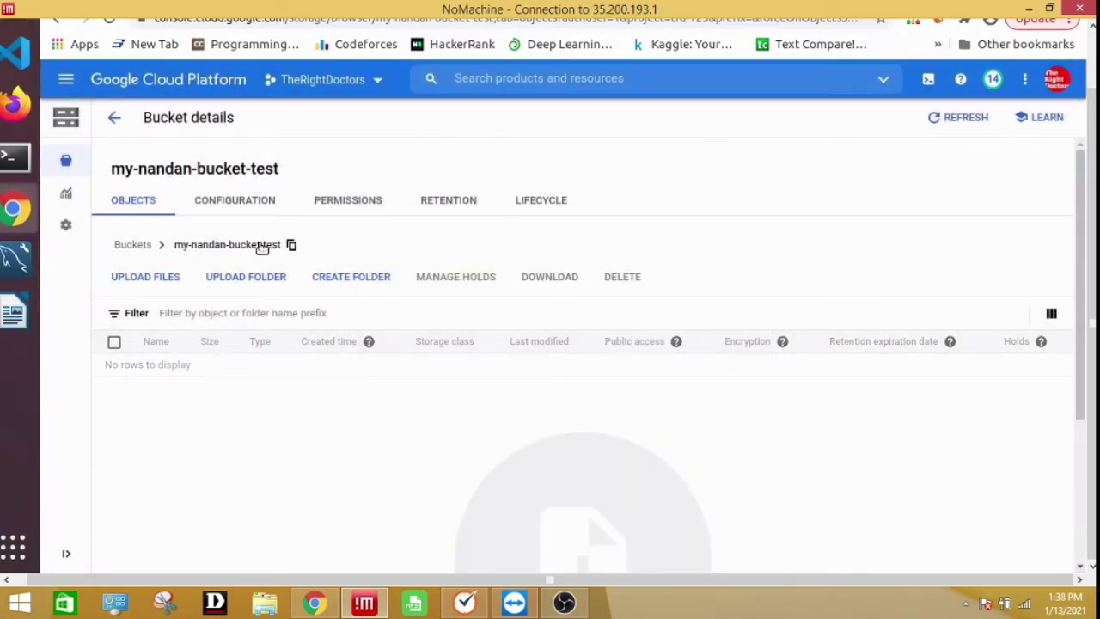
pyautogui.click(954, 118)
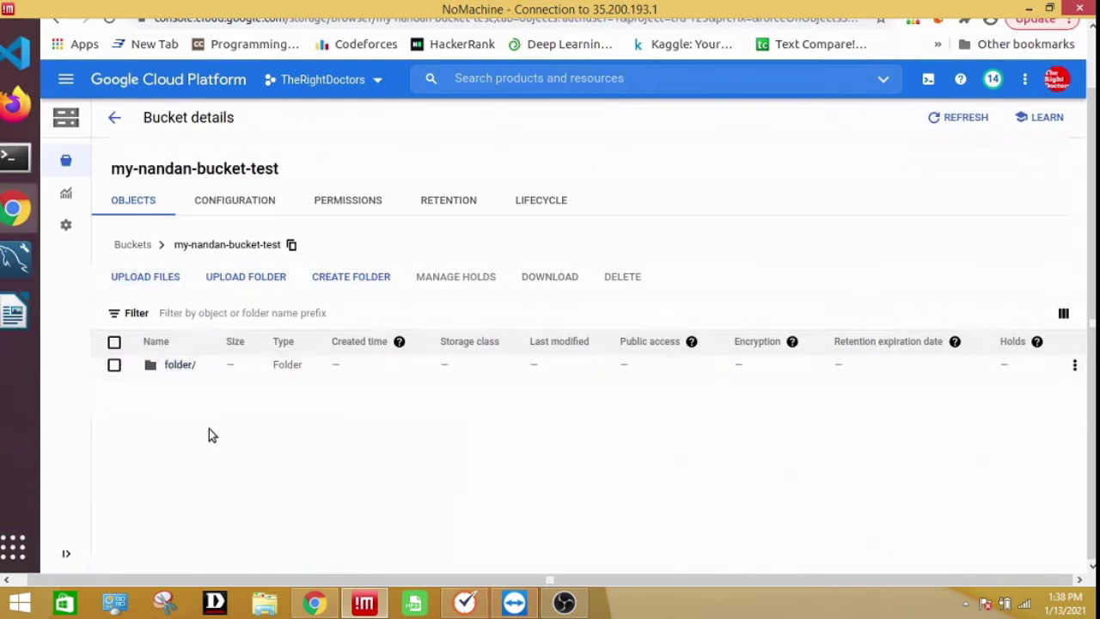
pyautogui.click(175, 366)
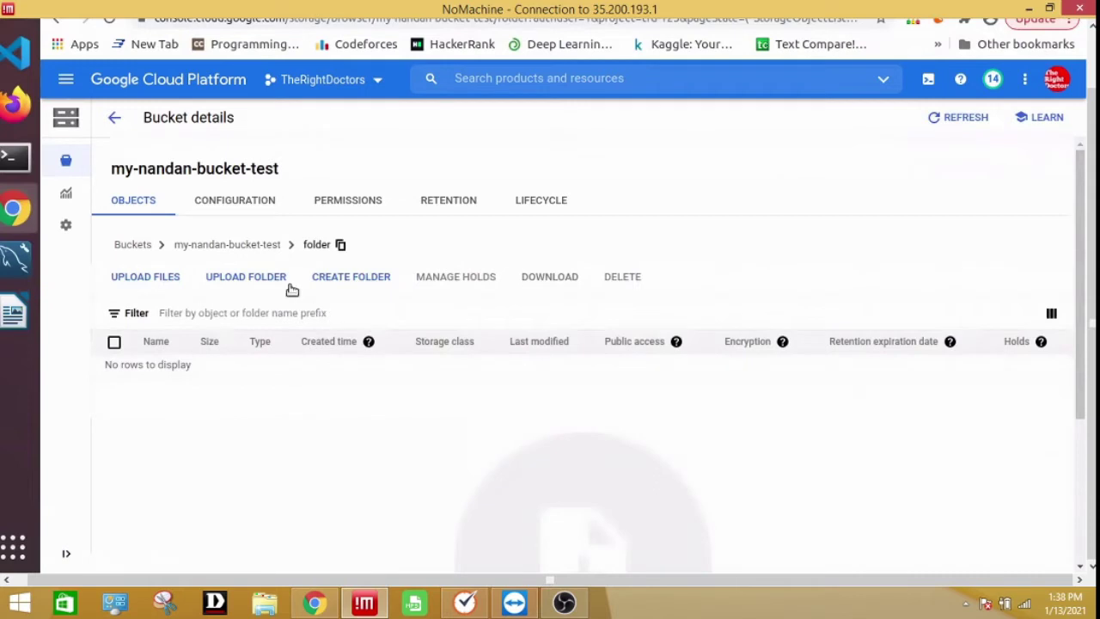
pyautogui.click(244, 245)
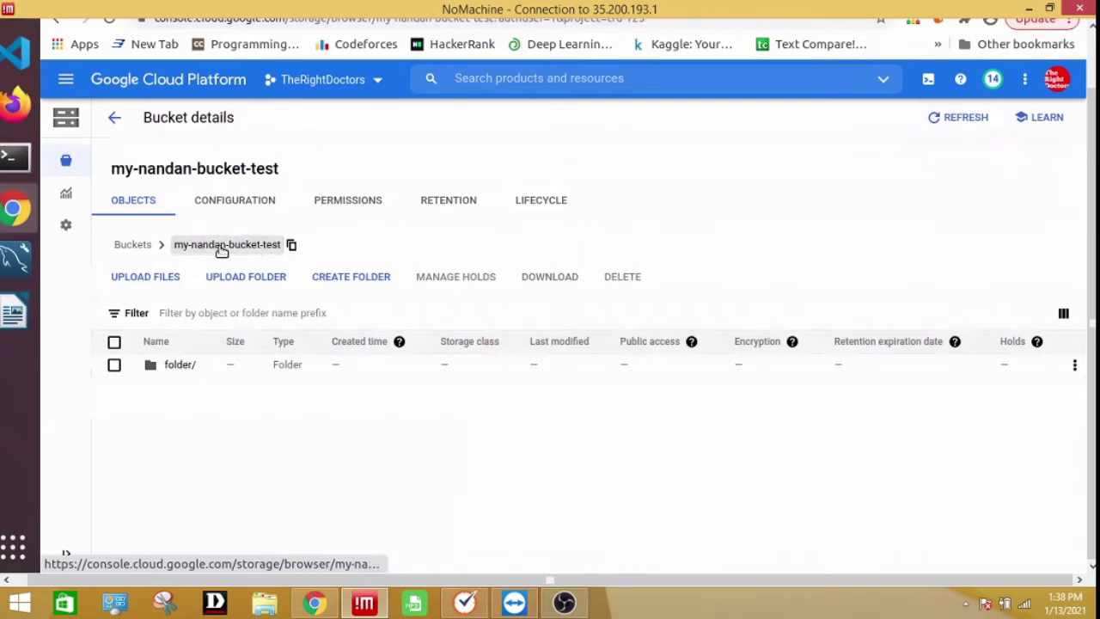
# Open the bucket's Permissions tab and start adding a new member
pyautogui.click(351, 202)
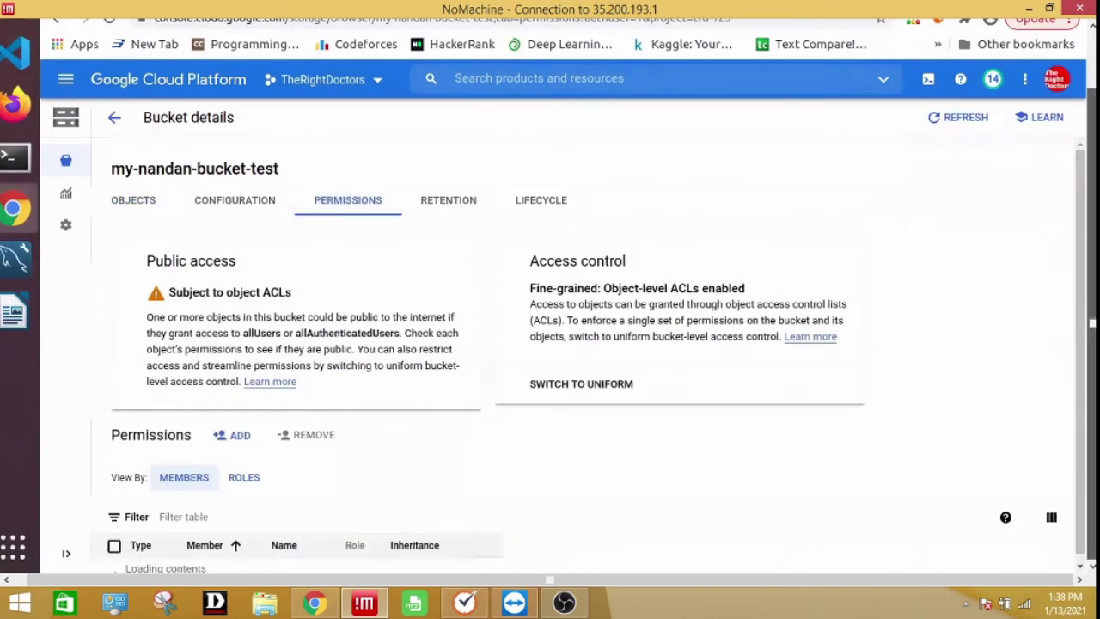
pyautogui.click(243, 437)
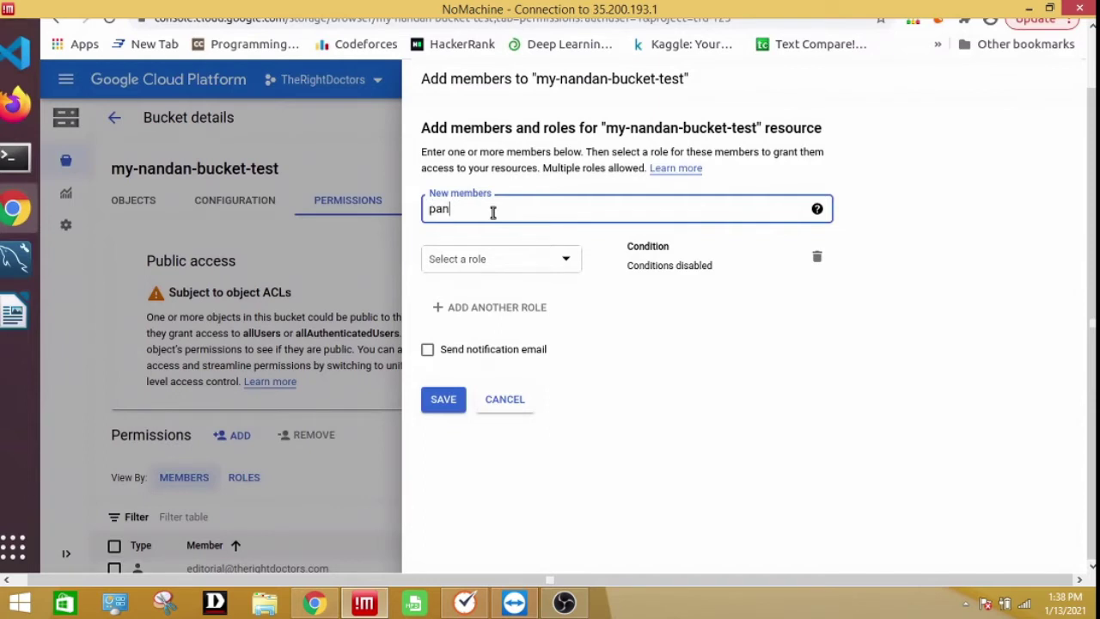
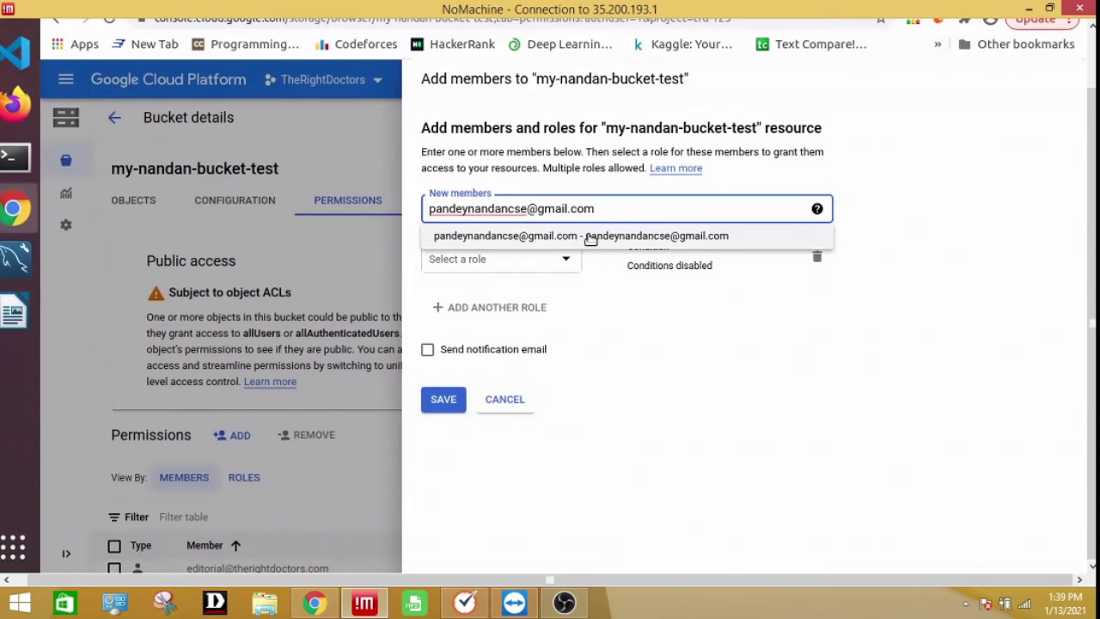
# Add the new member's e-mail with the Cloud Storage > Storage Admin role and save
pyautogui.click(590, 239)
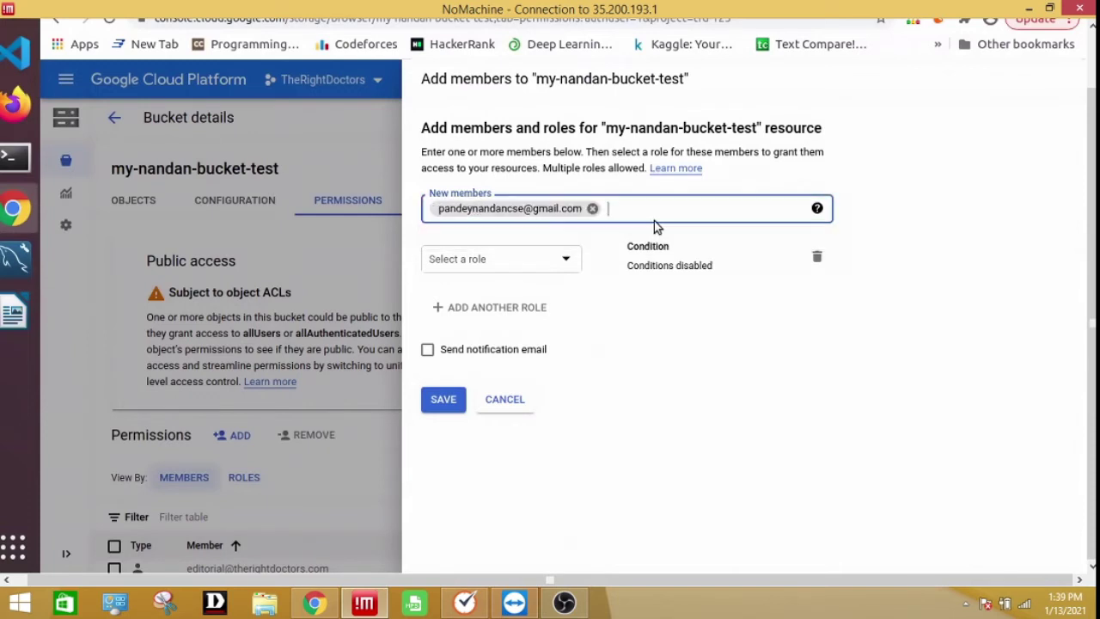
pyautogui.click(552, 257)
pyautogui.scroll(-2, 563, 344)
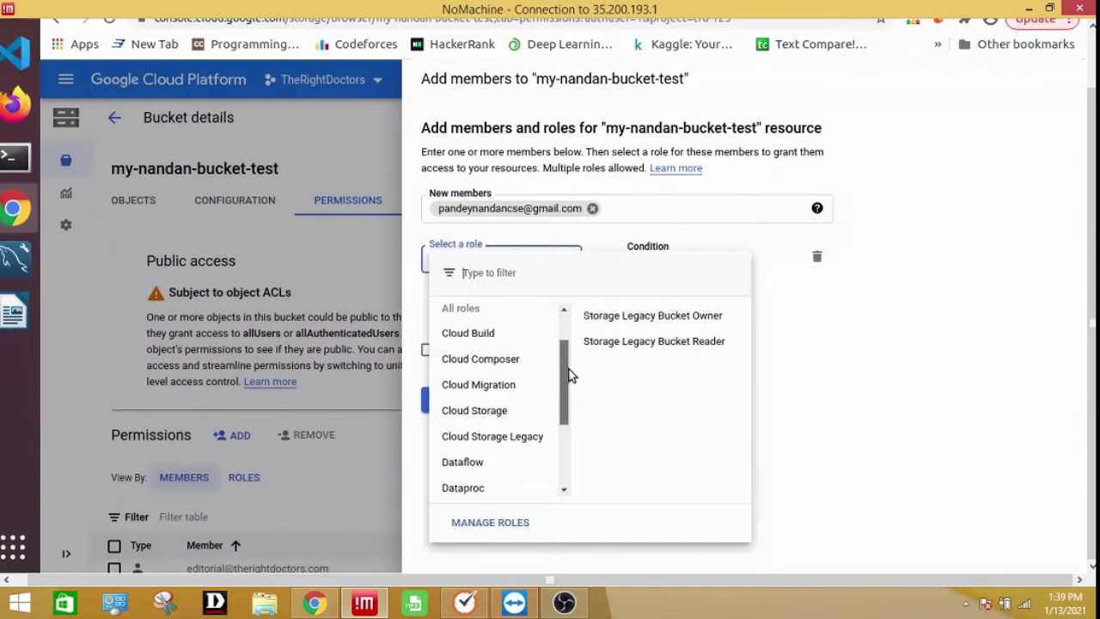
pyautogui.moveTo(503, 375)
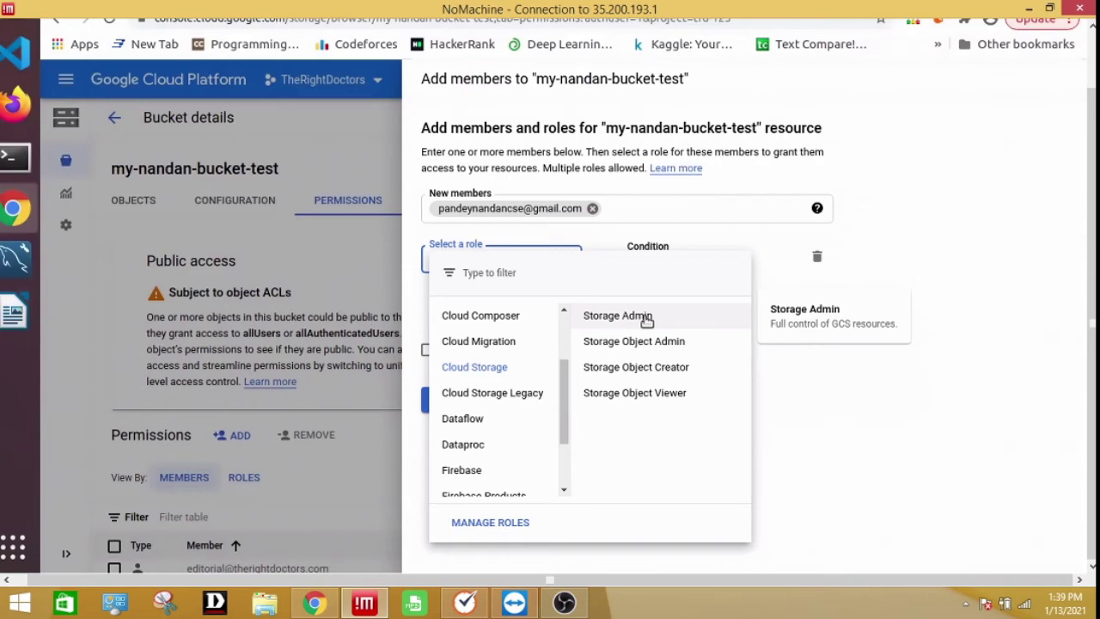
pyautogui.click(646, 318)
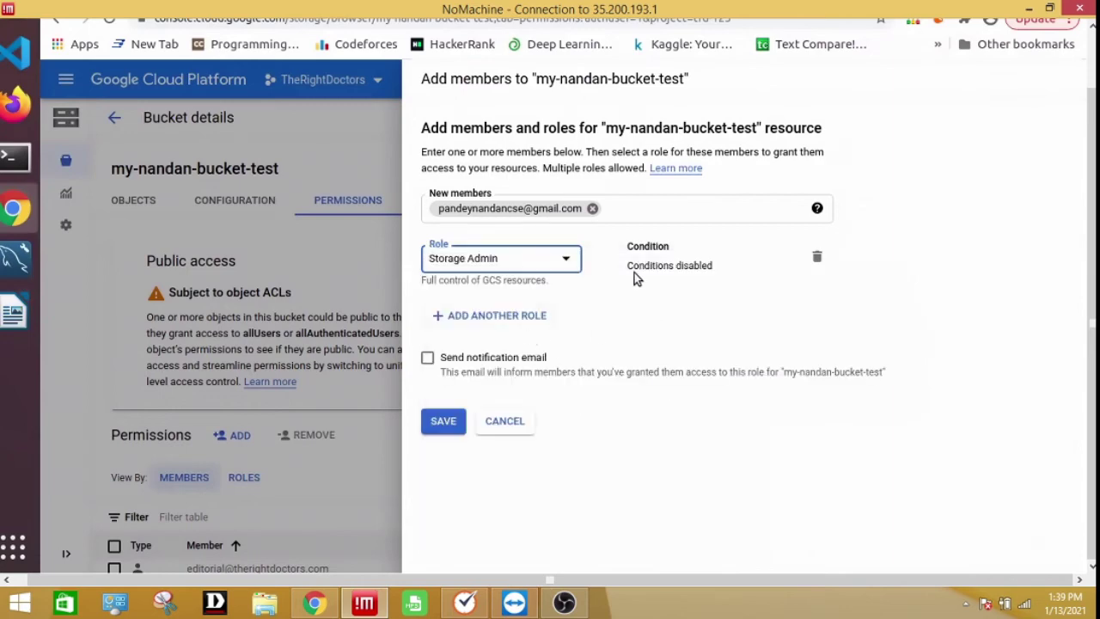
pyautogui.click(439, 419)
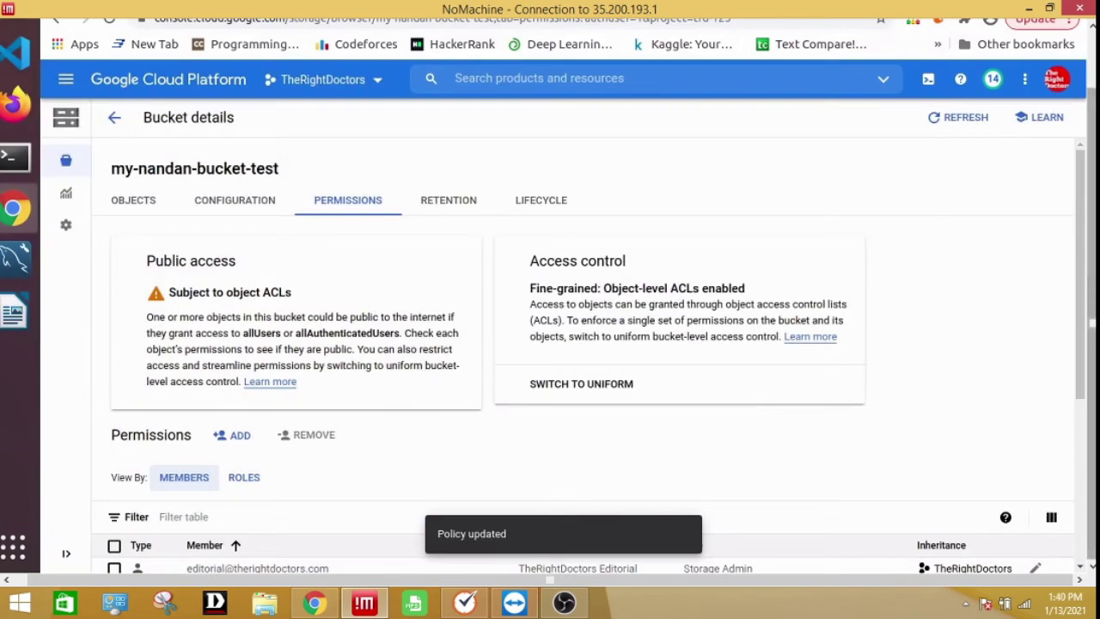
# Copy my-nandan-bucket-test's Link URL from its Configuration tab
pyautogui.scroll(-1, 1081, 267)
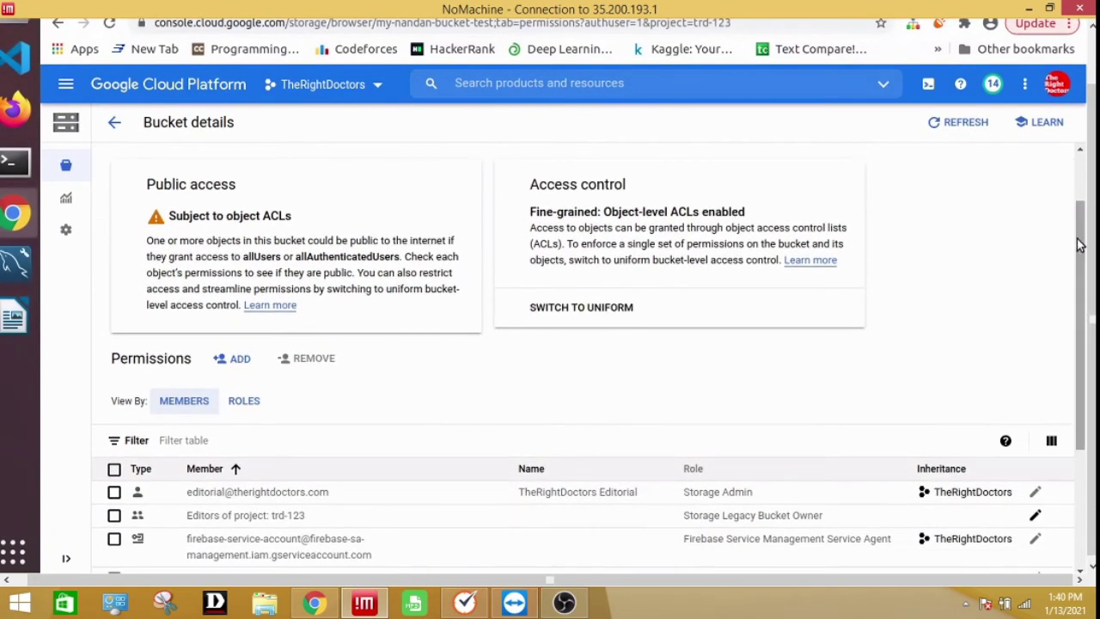
pyautogui.scroll(1, 1081, 172)
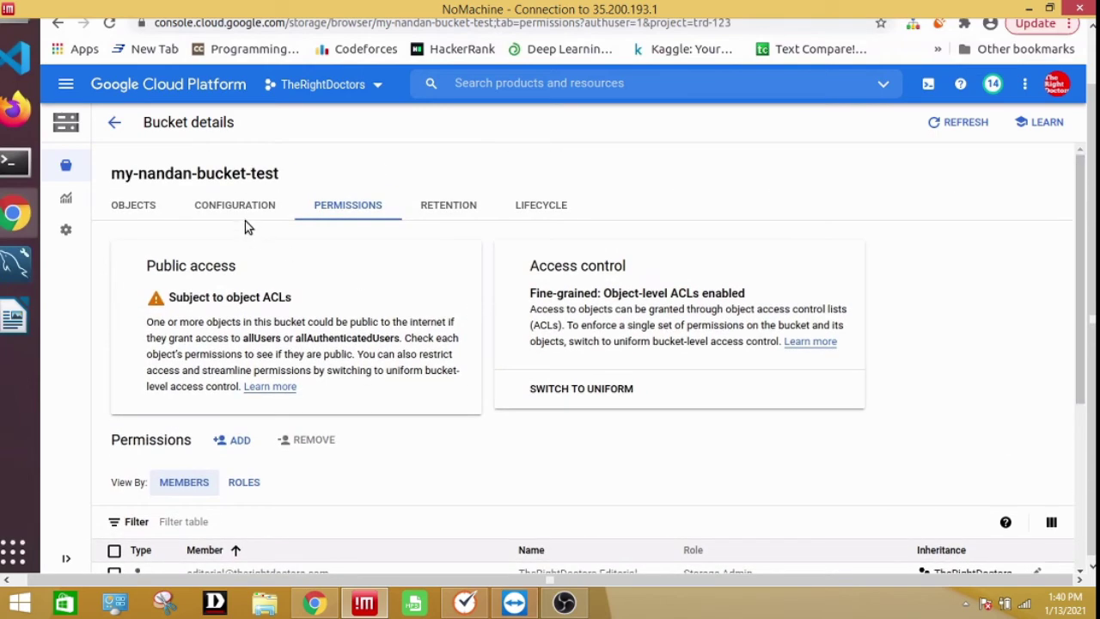
pyautogui.click(138, 206)
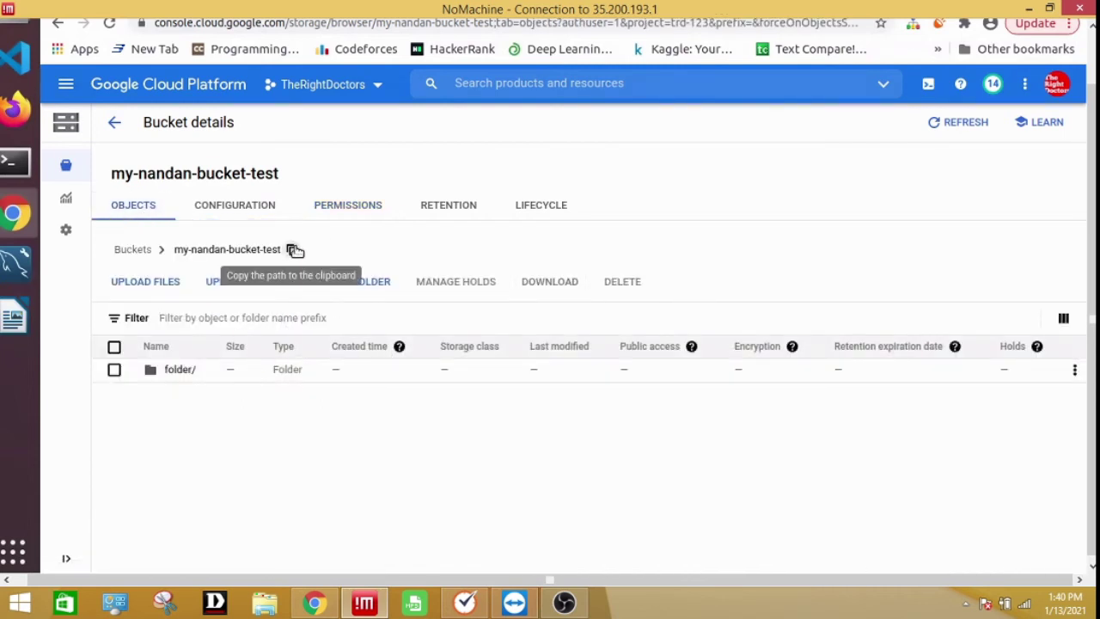
pyautogui.click(250, 214)
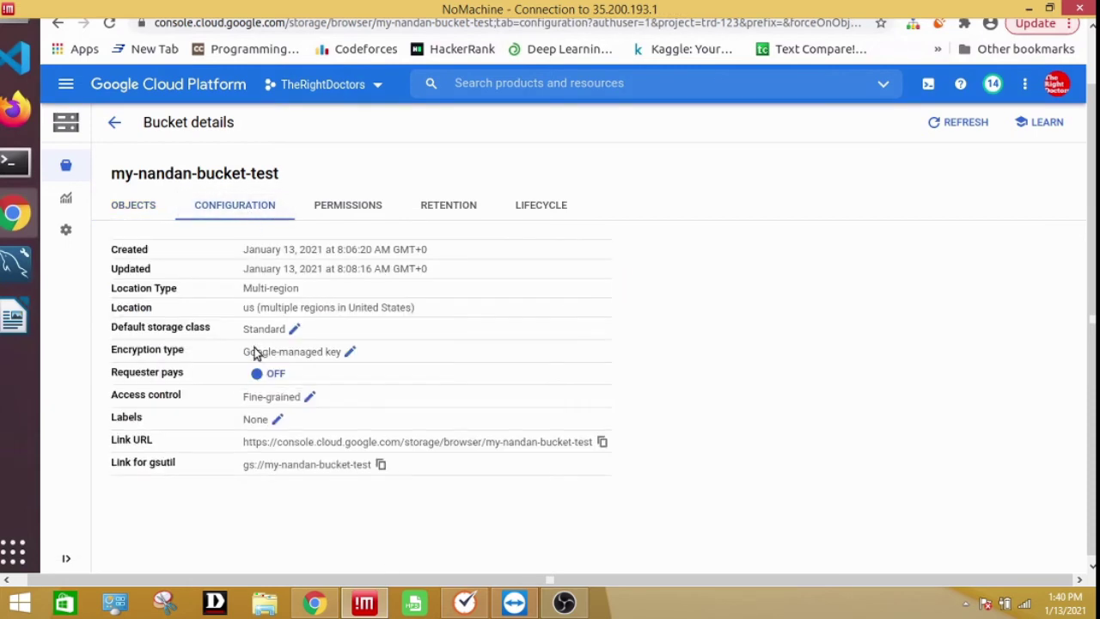
pyautogui.moveTo(254, 444); pyautogui.dragTo(546, 445)
pyautogui.click(603, 443)
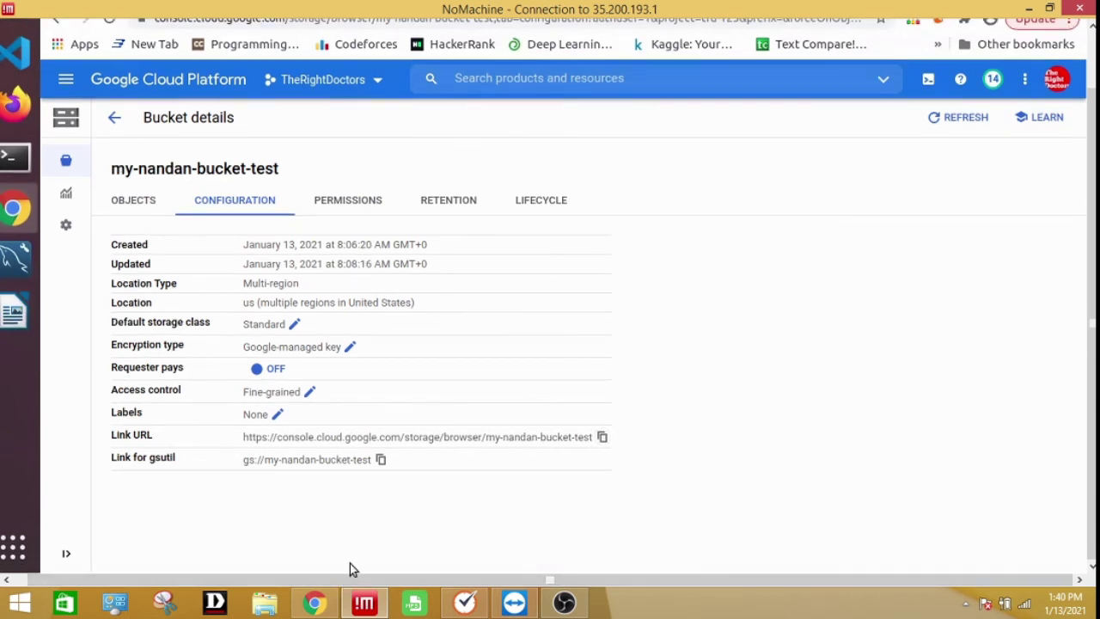
pyautogui.click(313, 602)
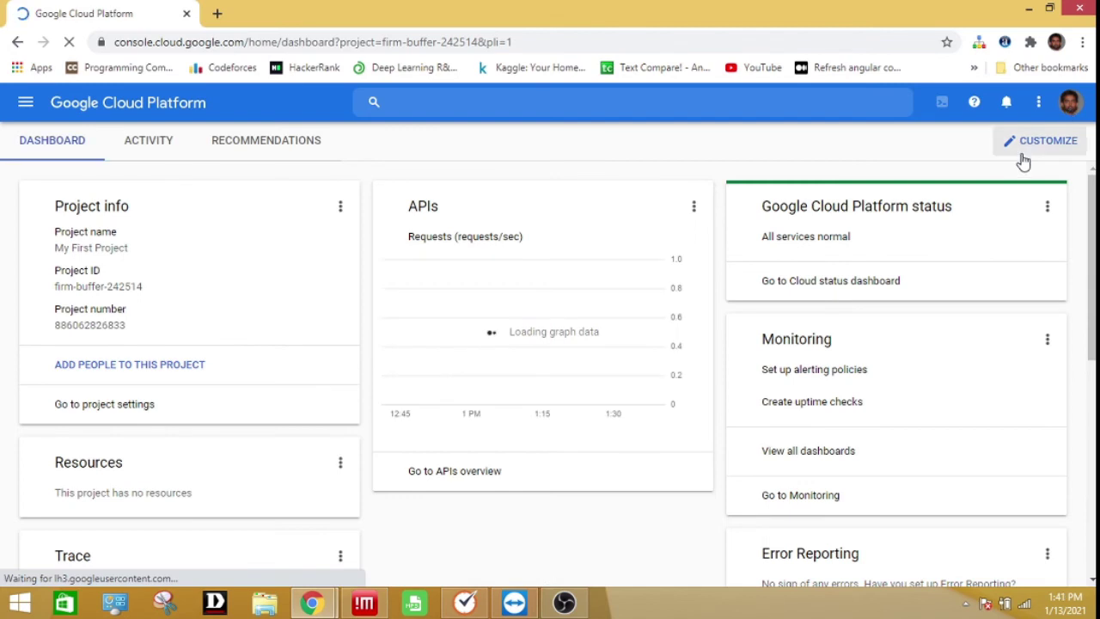
# In the other account's browser, paste the bucket link into a new tab and load it
pyautogui.click(1072, 103)
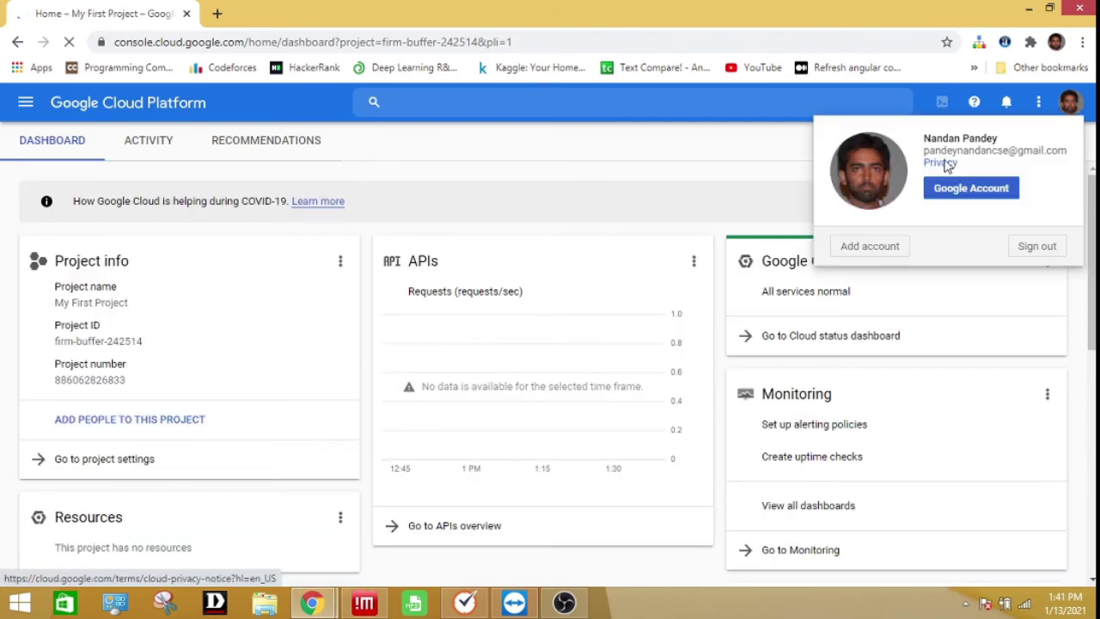
pyautogui.moveTo(935, 151); pyautogui.dragTo(1009, 151)
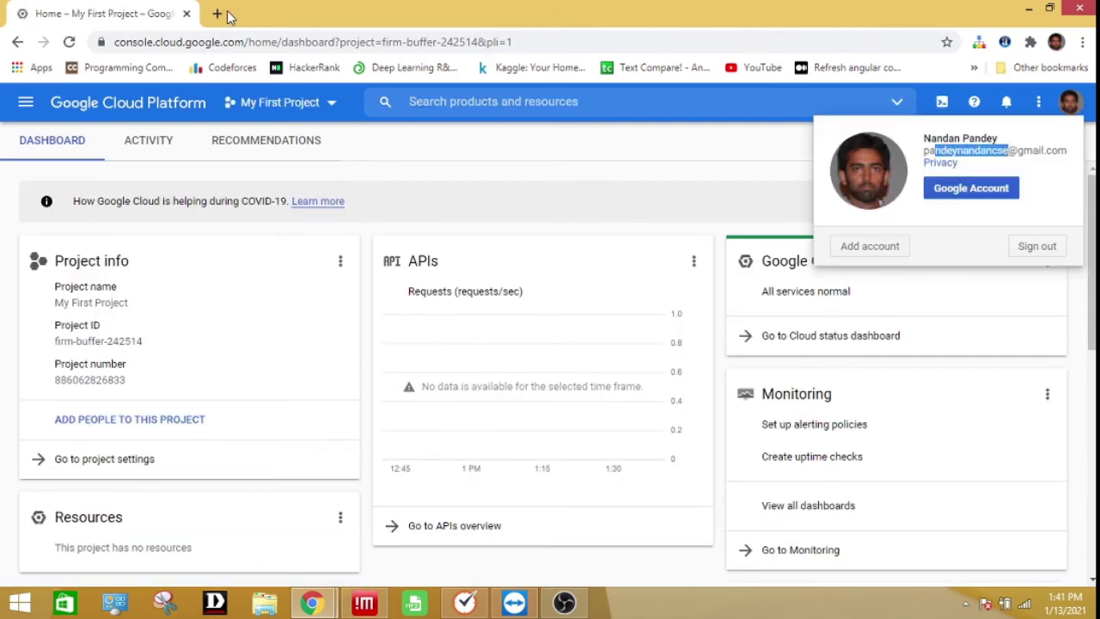
pyautogui.click(217, 13)
pyautogui.hotkey('ctrl', 'v')
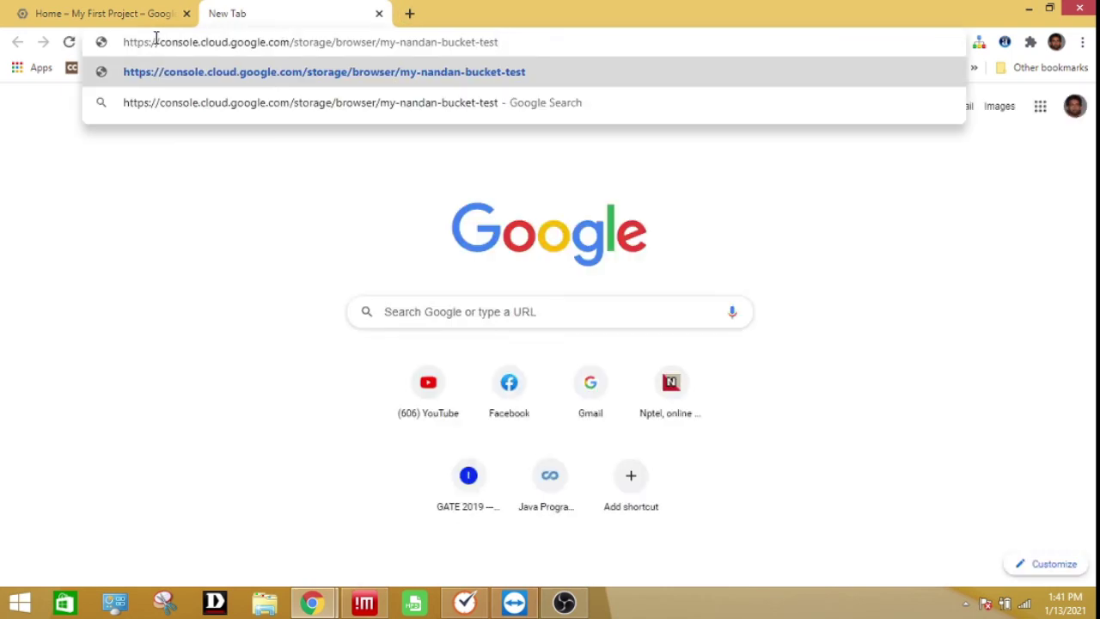
pyautogui.moveTo(148, 43); pyautogui.dragTo(474, 45)
pyautogui.click(498, 42)
pyautogui.moveTo(382, 43); pyautogui.dragTo(496, 42)
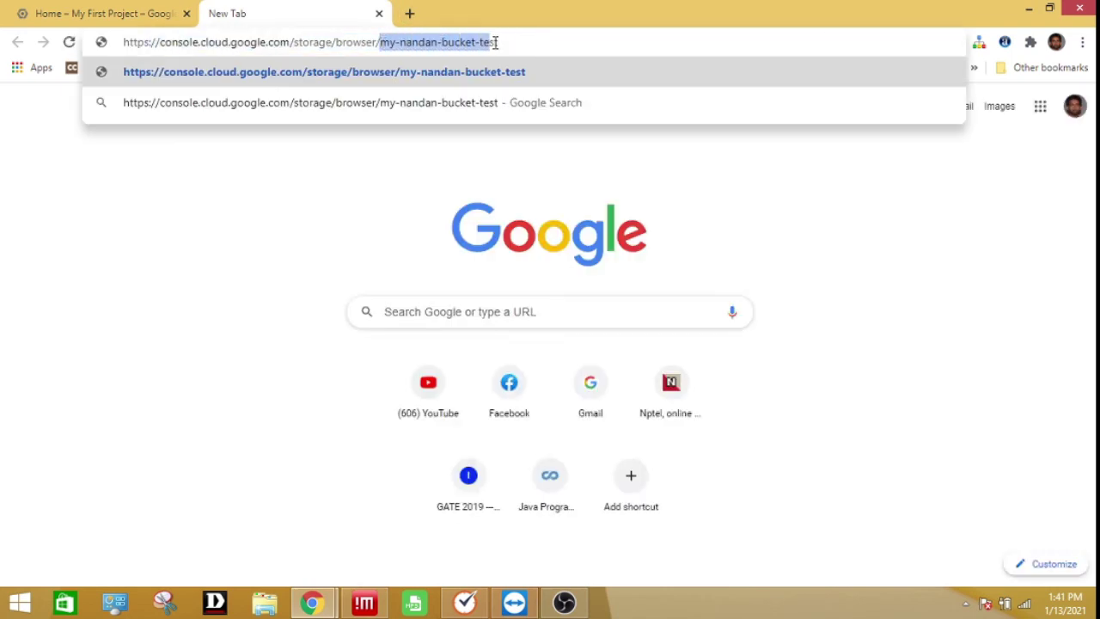
pyautogui.click(332, 42)
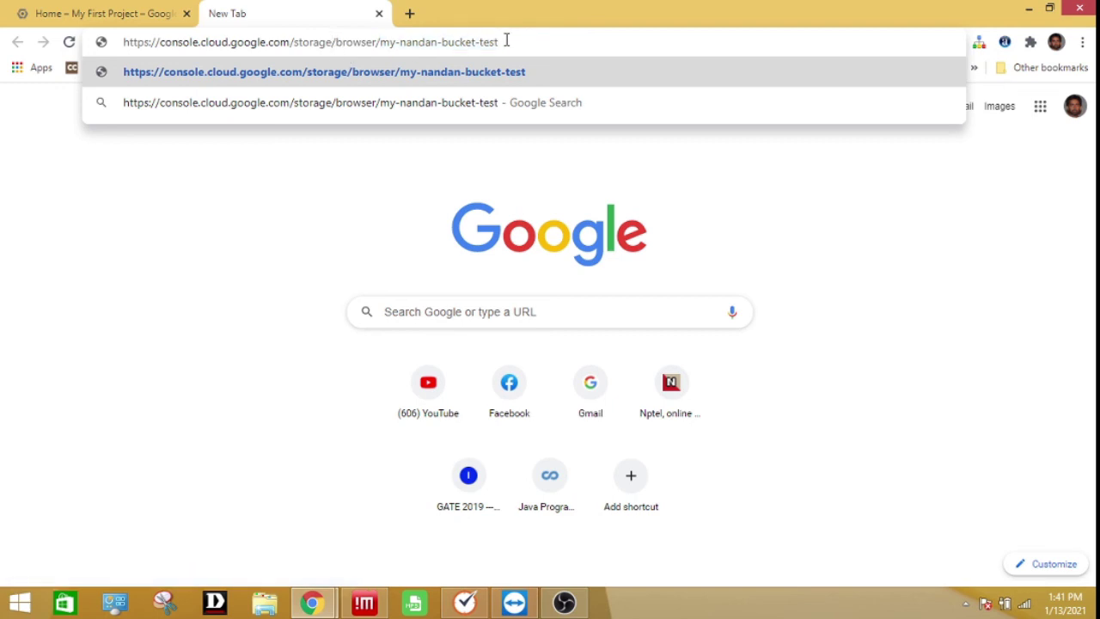
pyautogui.press('Return')
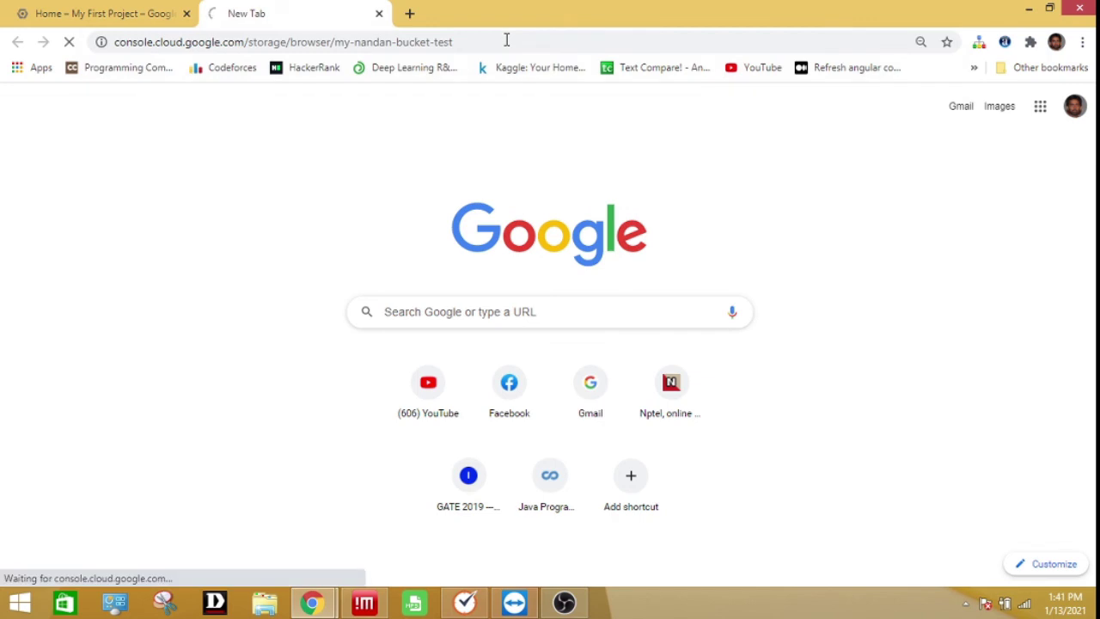
# Examine the bucket name my-nandan-bucket-test in the loaded address bar
pyautogui.moveTo(331, 49); pyautogui.dragTo(500, 35)
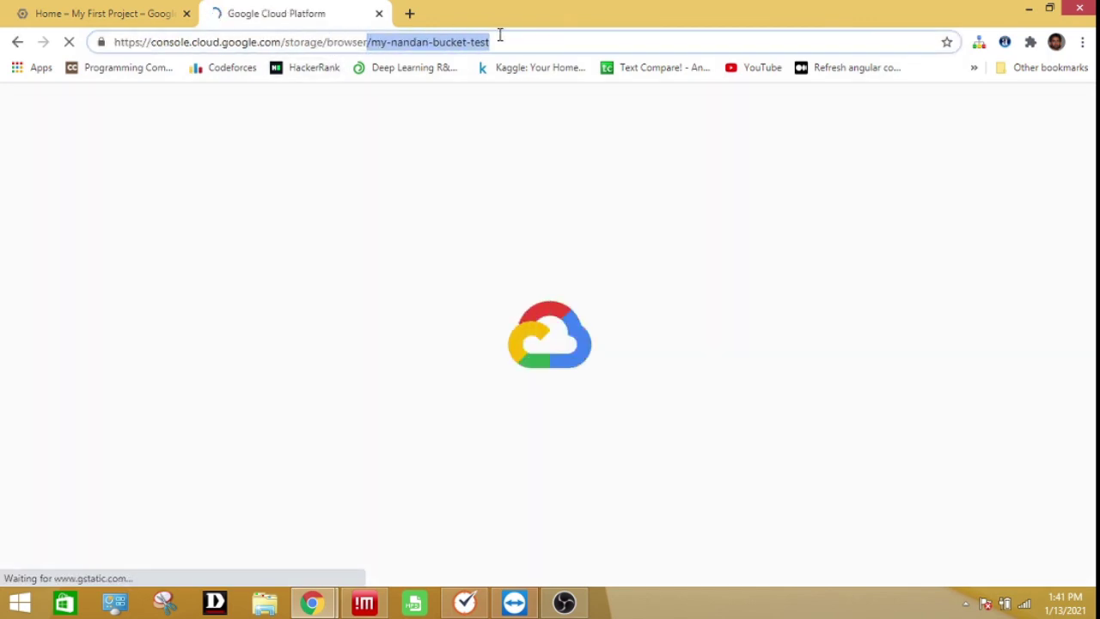
pyautogui.click(498, 42)
pyautogui.moveTo(371, 42); pyautogui.dragTo(496, 38)
pyautogui.click(500, 39)
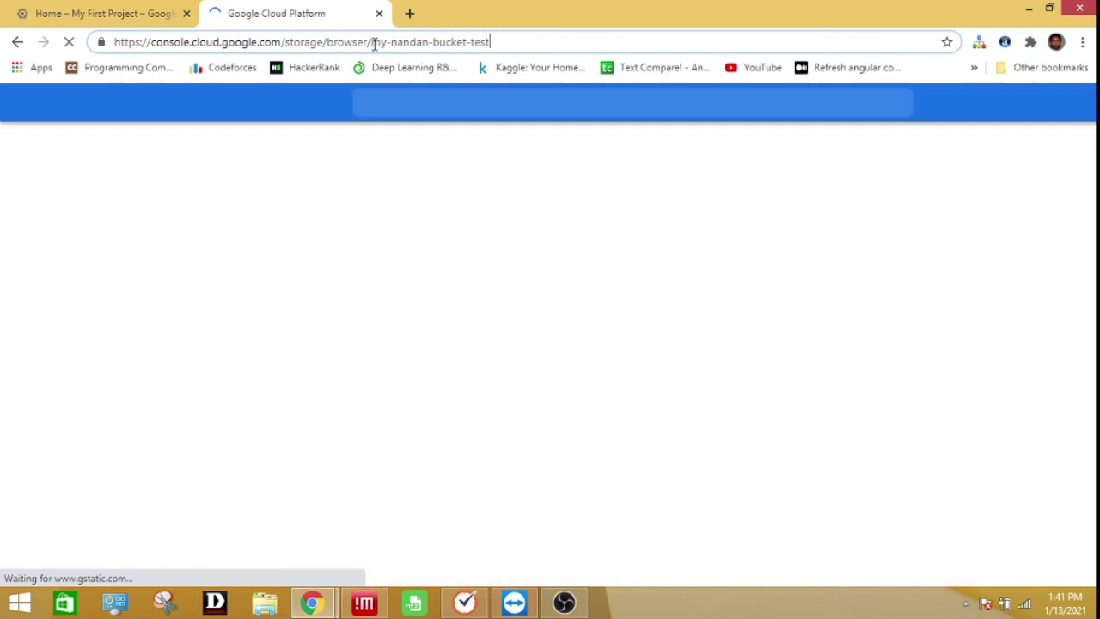
pyautogui.moveTo(373, 42); pyautogui.dragTo(506, 44)
pyautogui.click(508, 44)
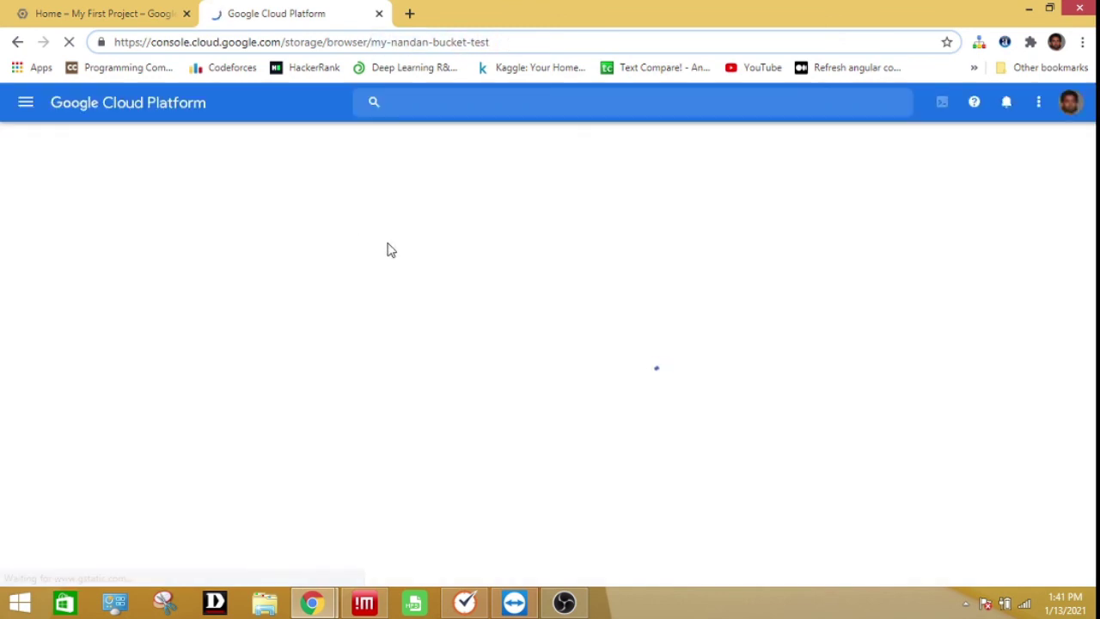